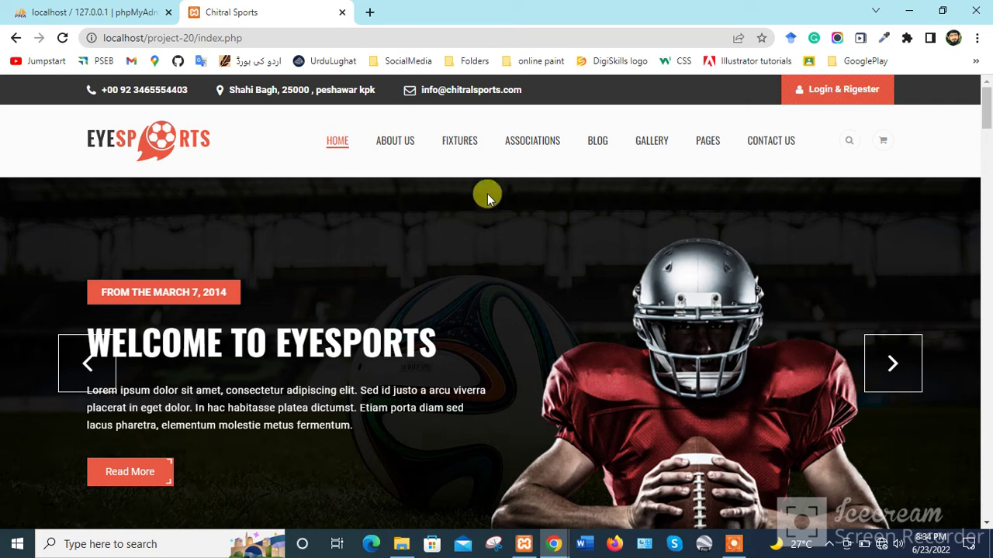
Step: Open Football Association Peshawar's teams page and scroll to the PAF FC and Lyallpur FC cards
mouse_move(512, 159)
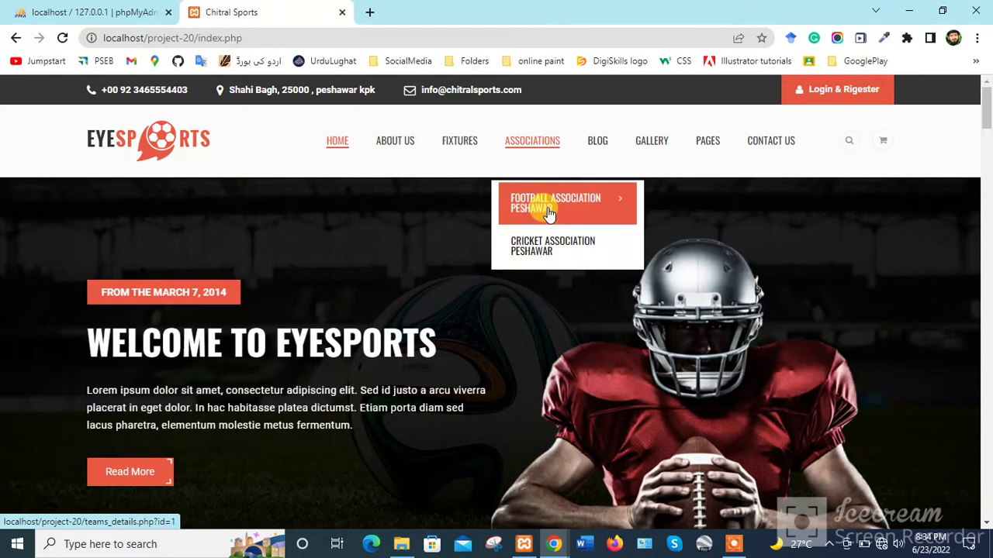
click(548, 211)
scroll(546, 212, down, 3)
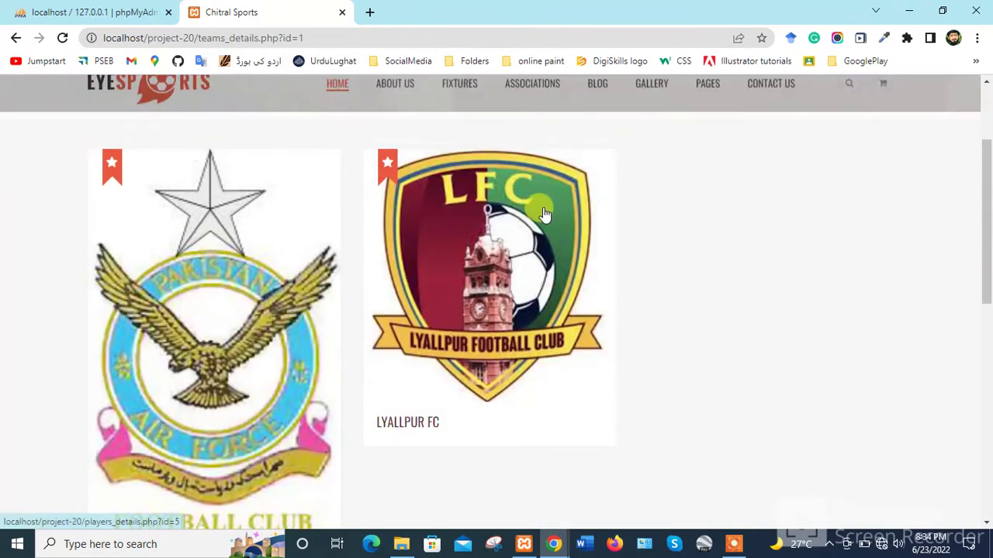
scroll(213, 343, down, 2)
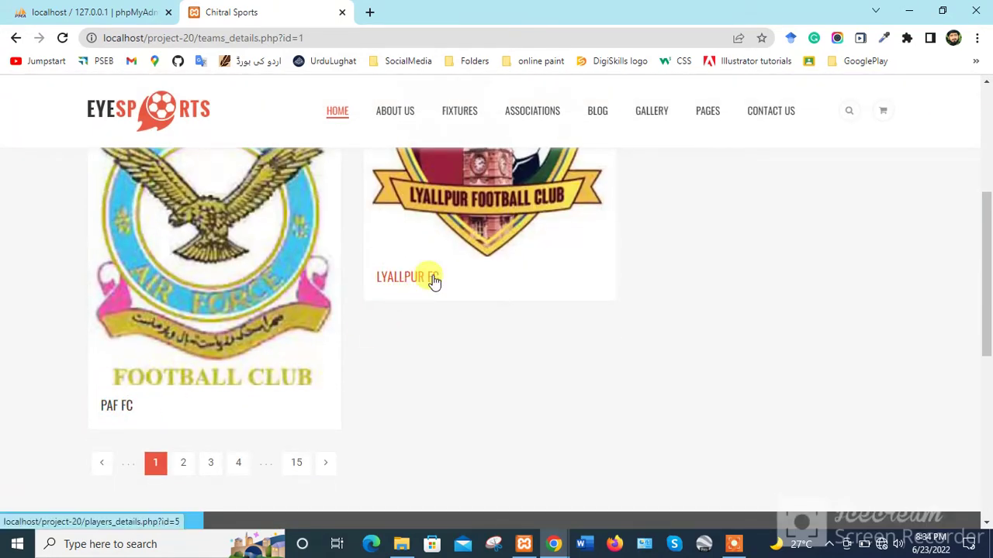
mouse_move(536, 128)
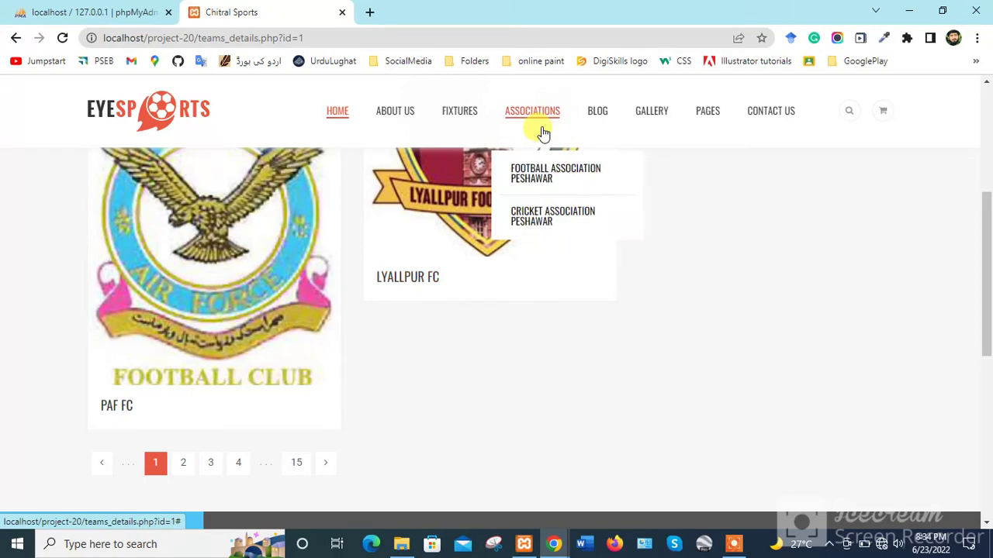
Step: Open Cricket Association Peshawar's teams, then the Peshawar Zalmi player list
click(541, 231)
scroll(541, 231, down, 3)
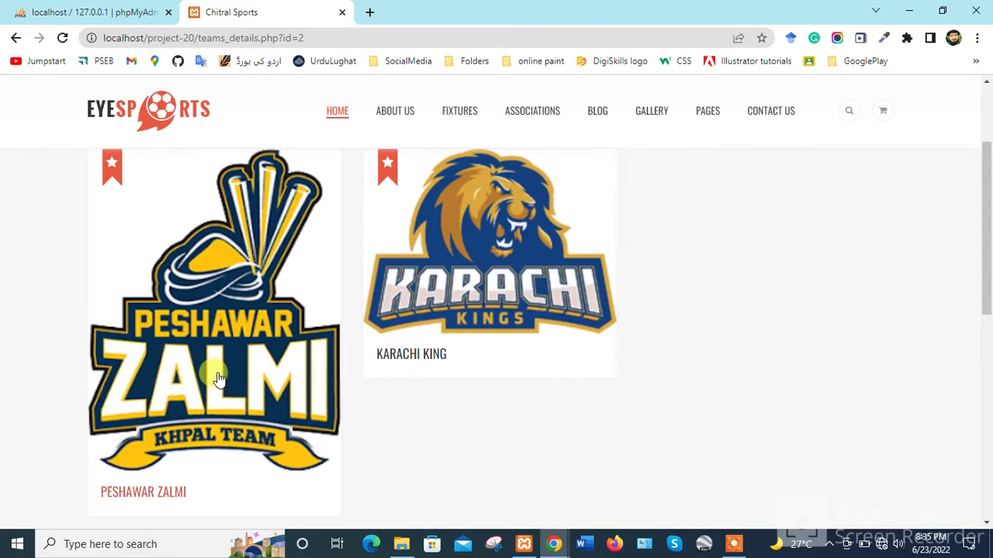
click(230, 332)
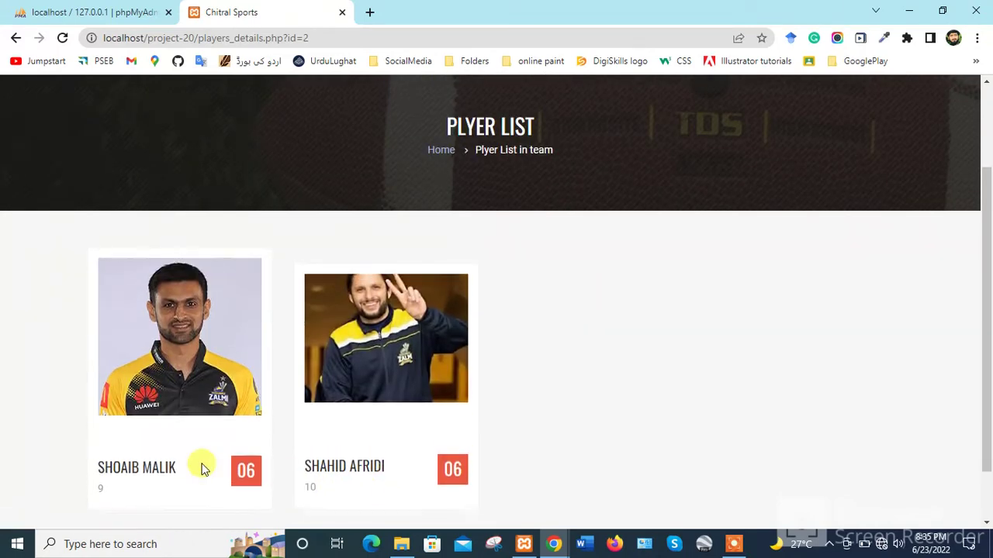
click(157, 370)
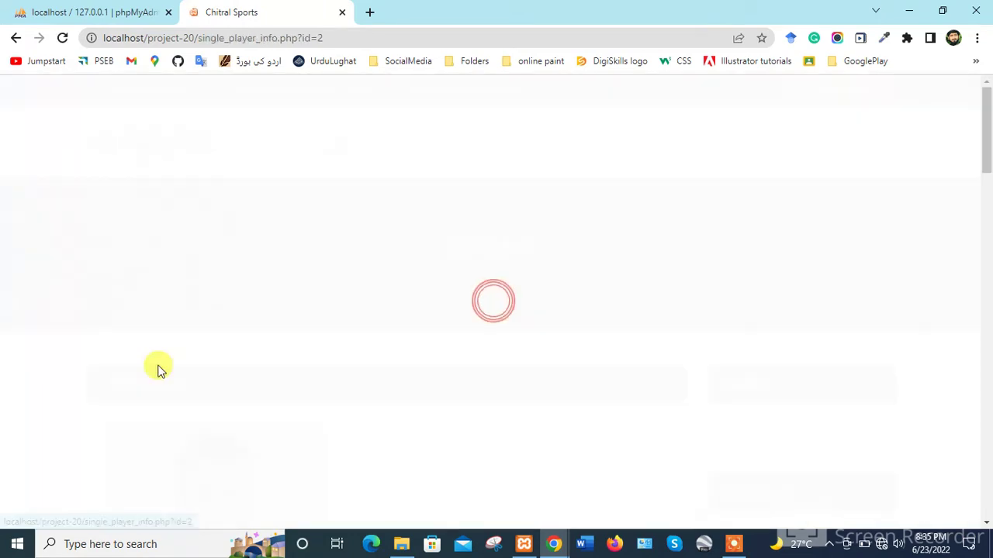
scroll(227, 364, down, 1)
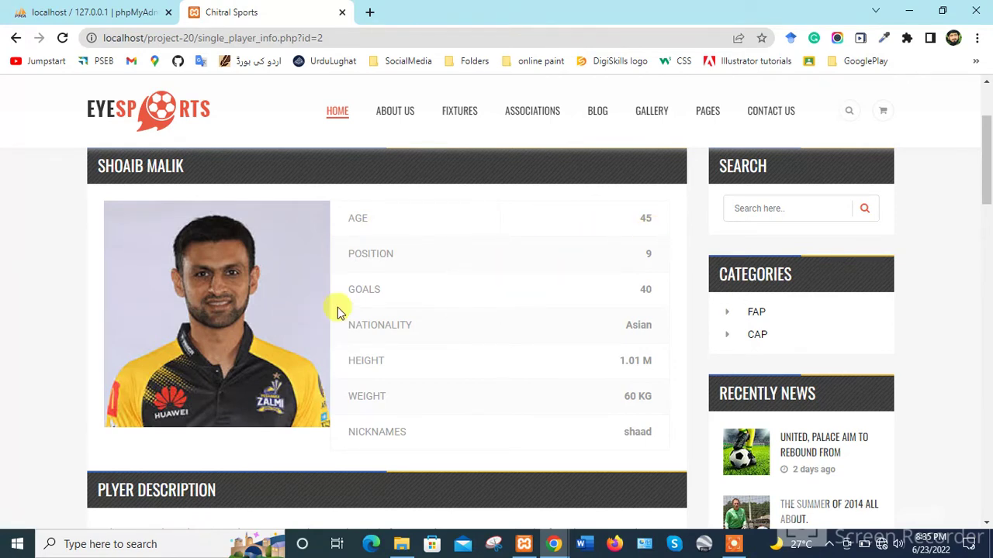
scroll(264, 395, down, 2)
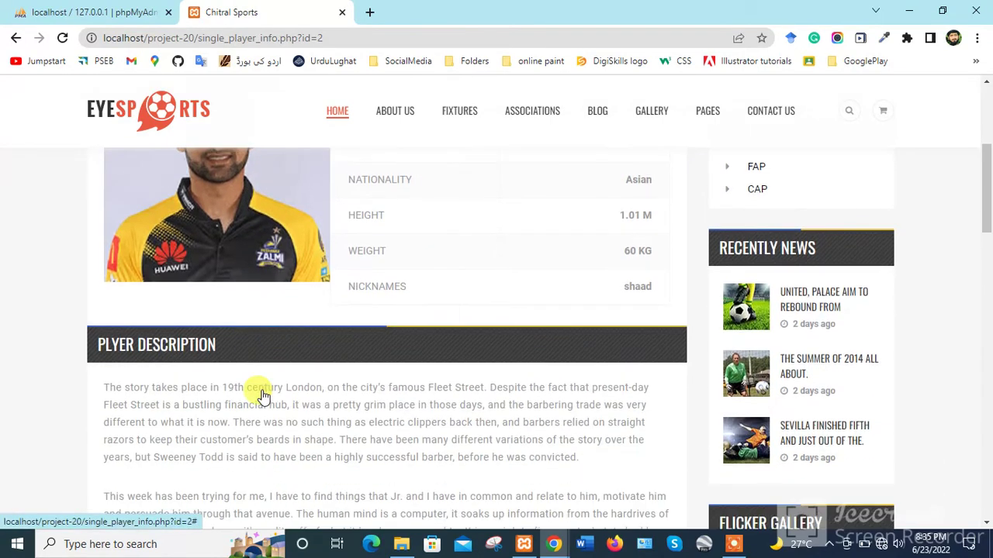
scroll(262, 396, down, 1)
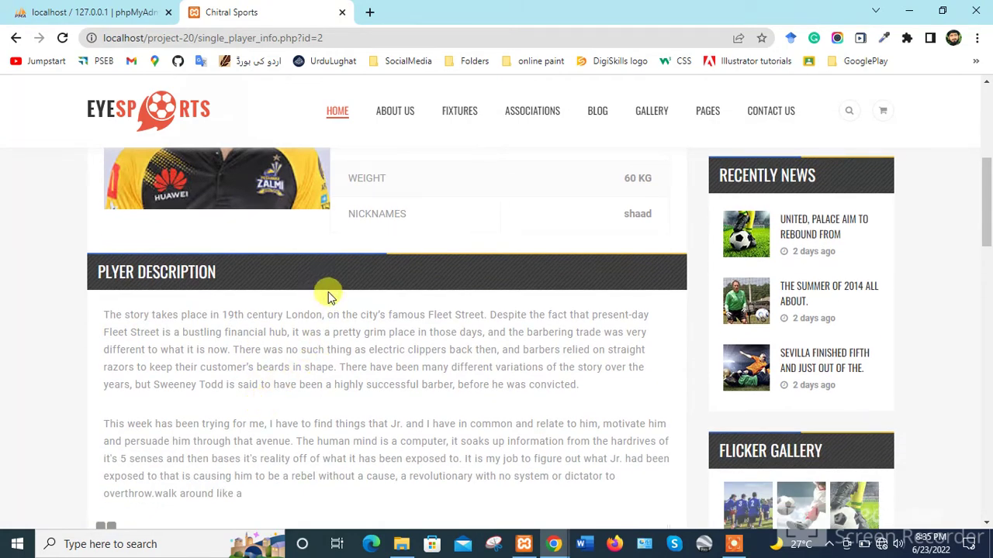
click(733, 543)
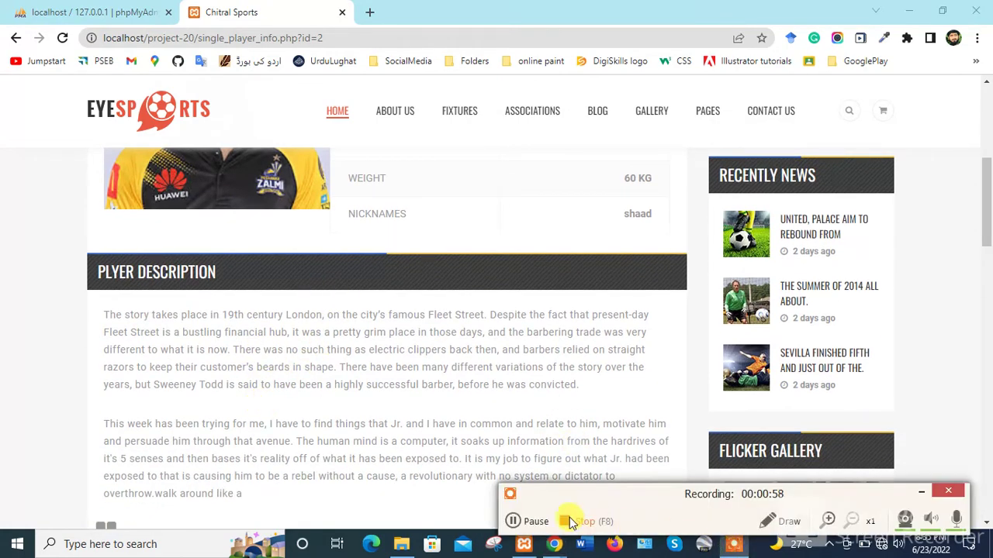
Step: Sign in to SportsAdmin and land on the Associations page listing FAP and CAP
click(512, 522)
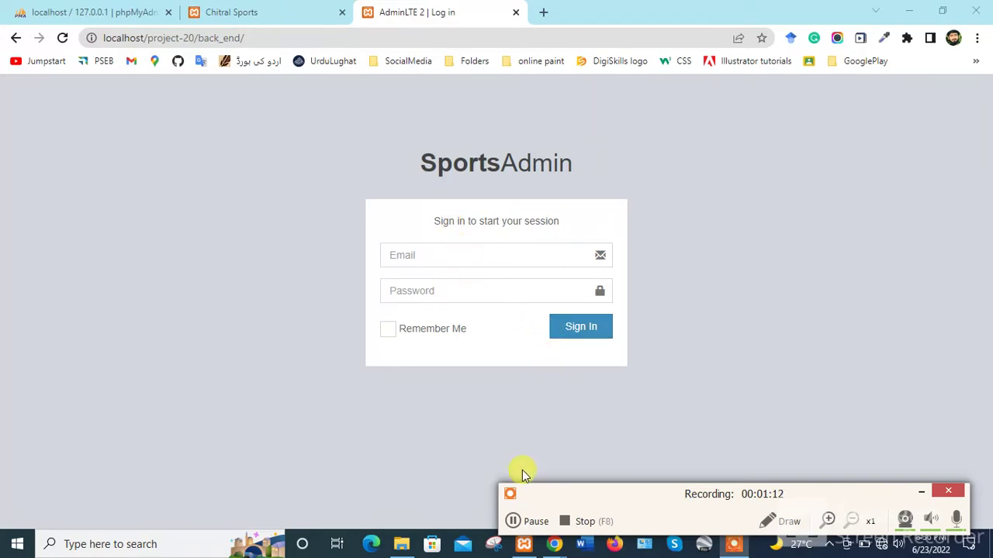
click(529, 533)
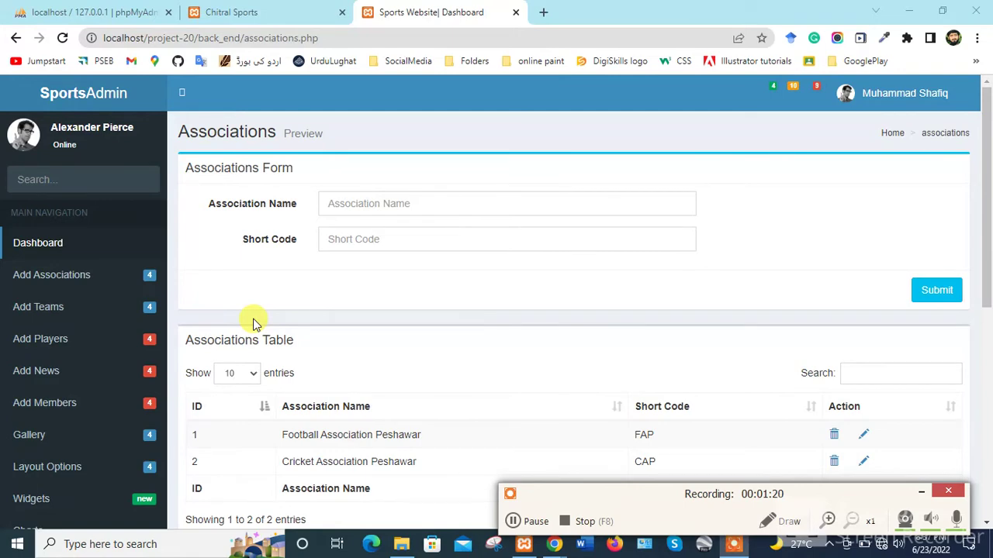
click(250, 10)
key(Return)
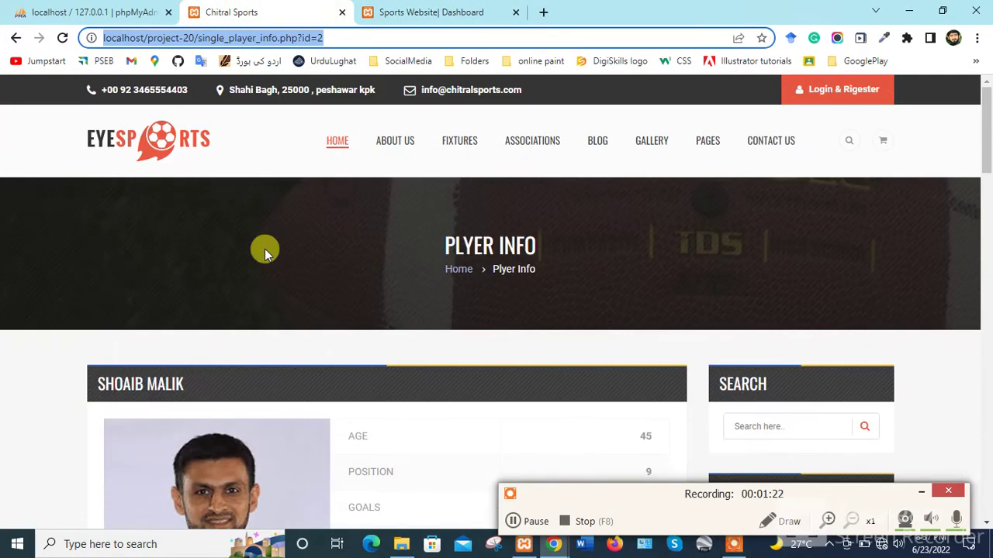
click(443, 9)
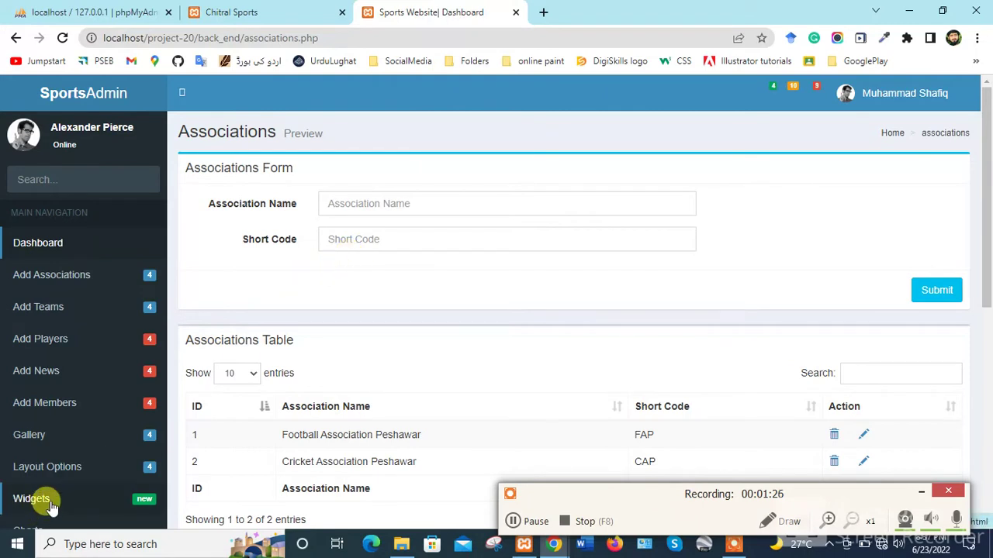
click(35, 284)
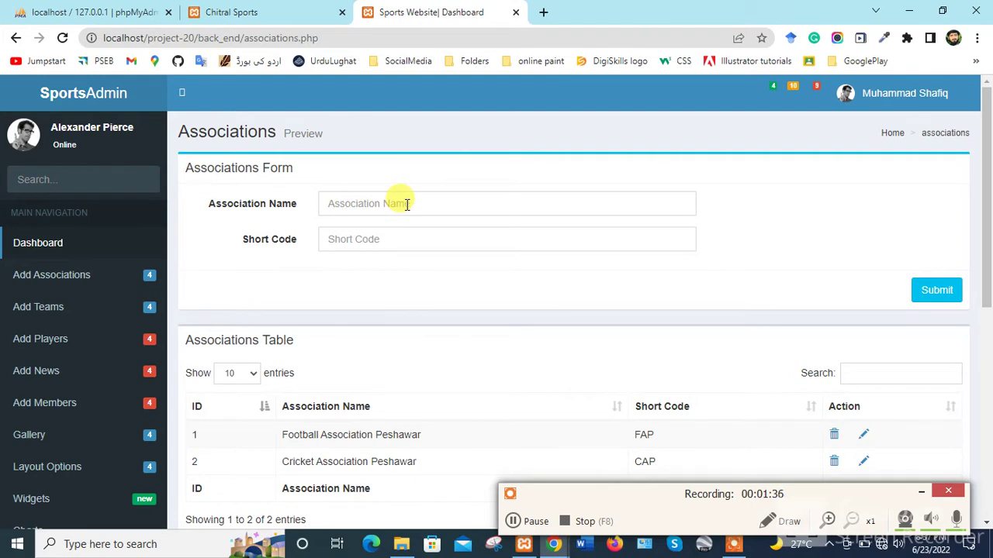
click(366, 245)
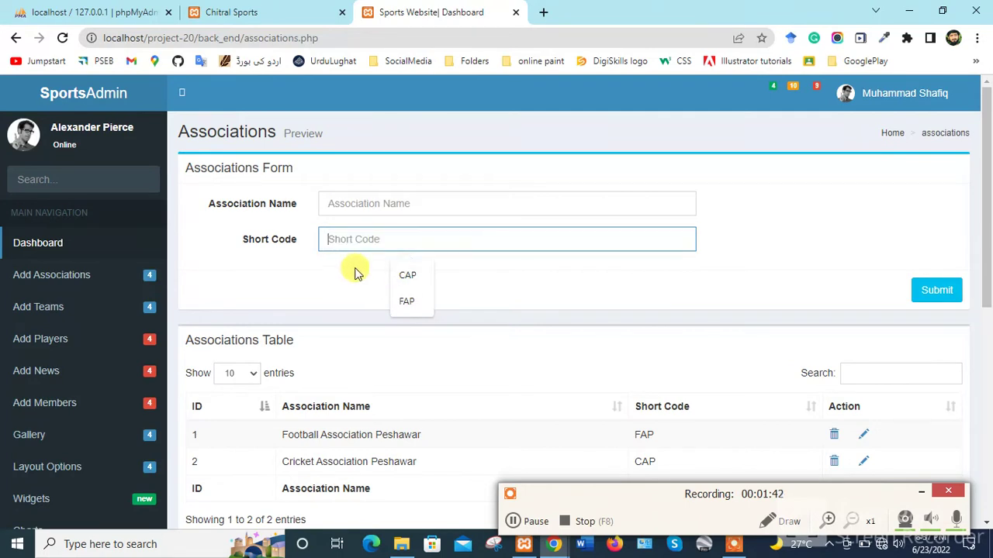
click(704, 282)
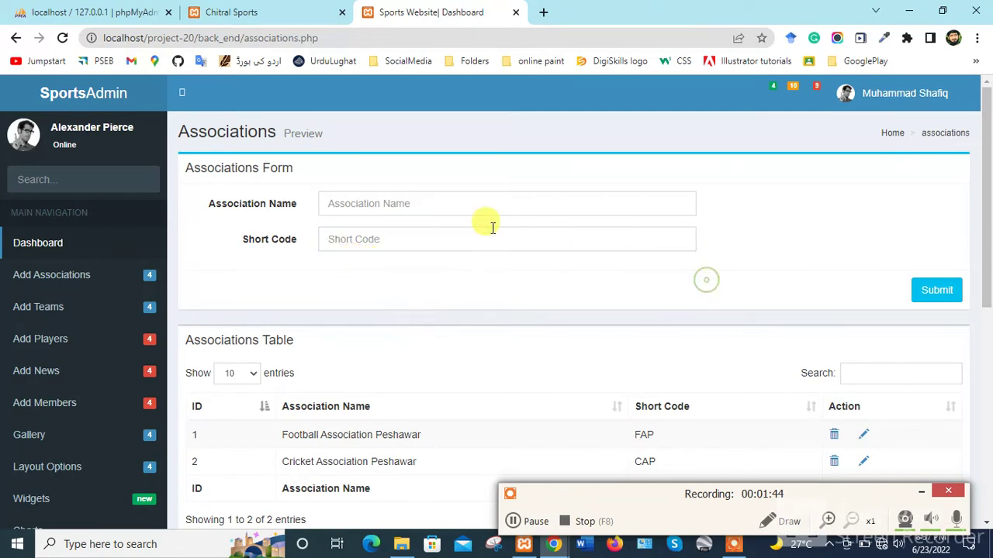
click(413, 196)
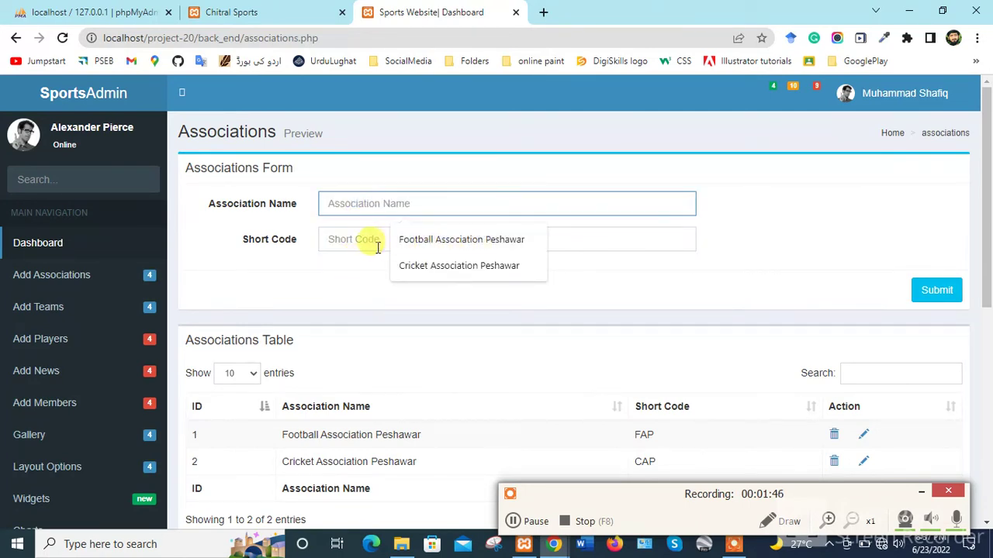
click(339, 239)
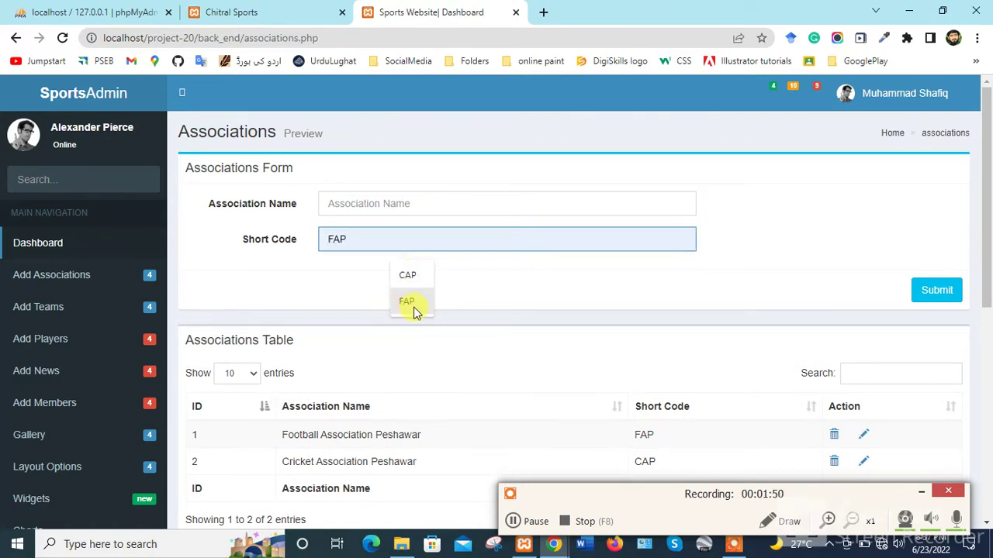
click(791, 279)
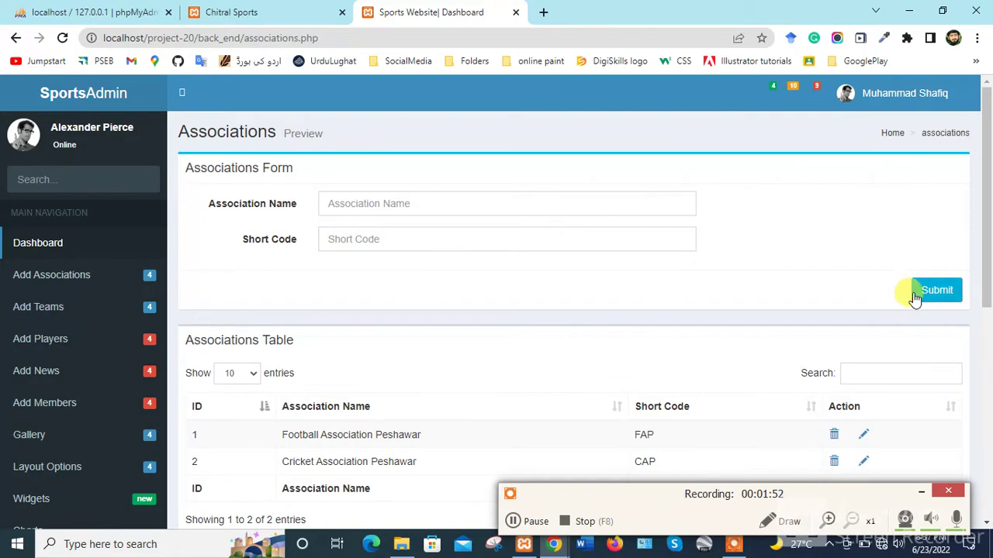
scroll(625, 300, down, 2)
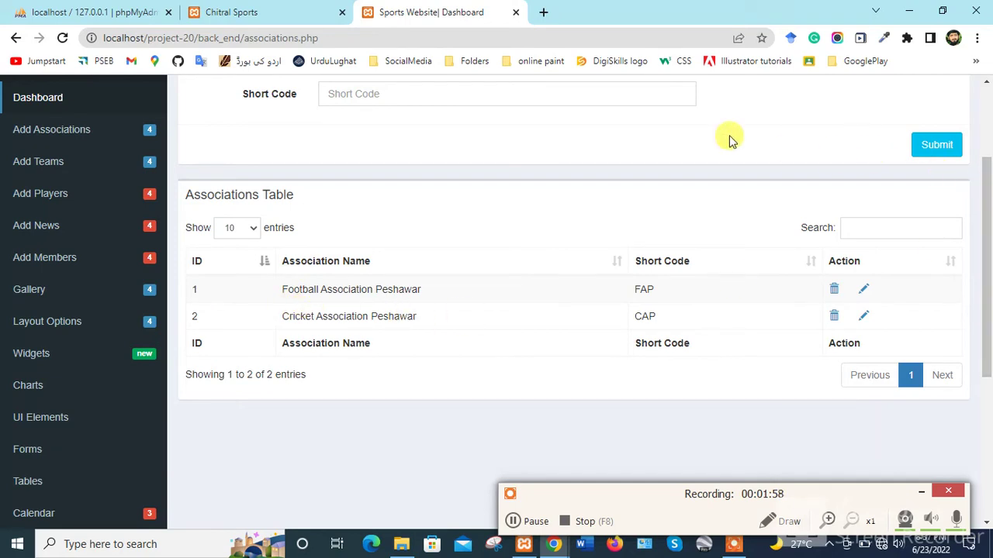
scroll(532, 111, up, 1)
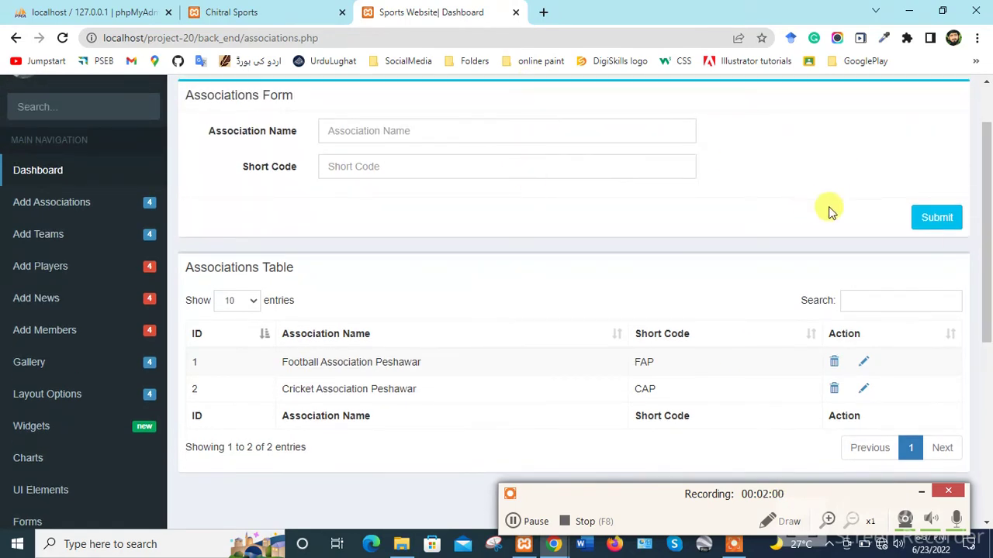
scroll(807, 221, down, 1)
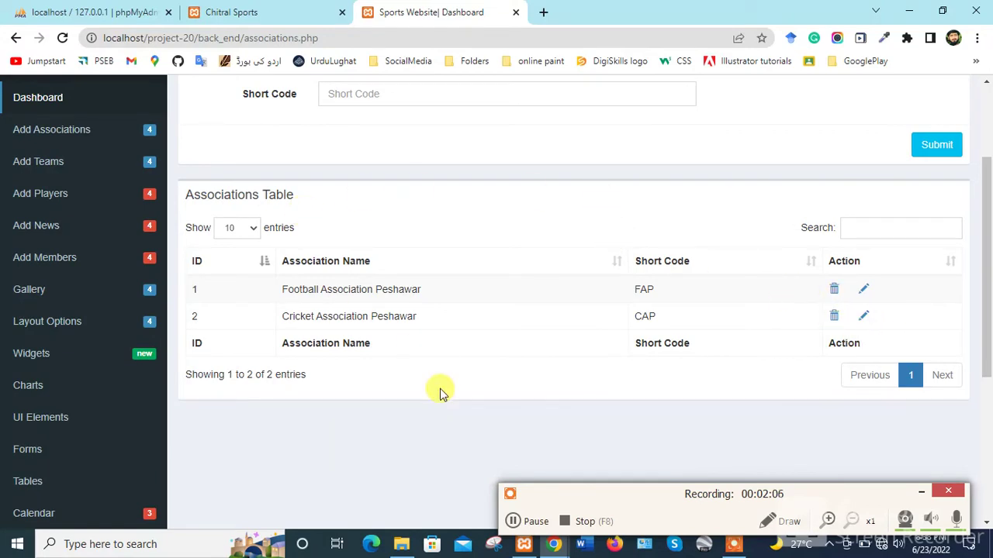
click(512, 519)
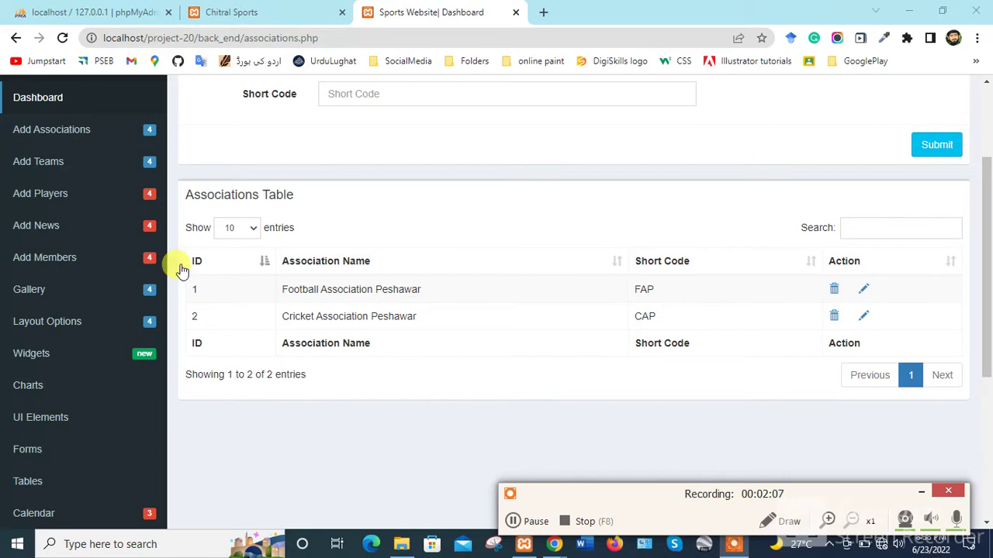
scroll(67, 237, up, 2)
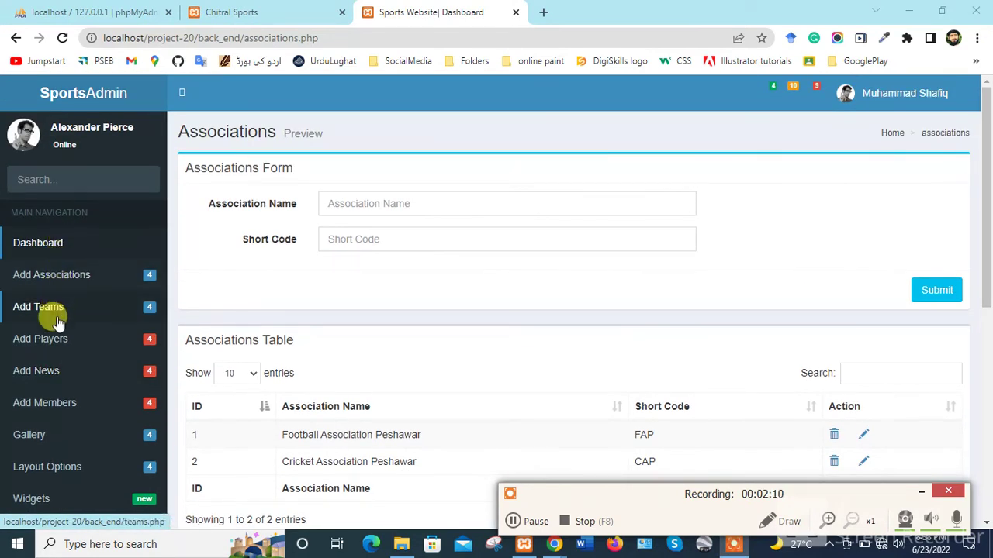
click(50, 308)
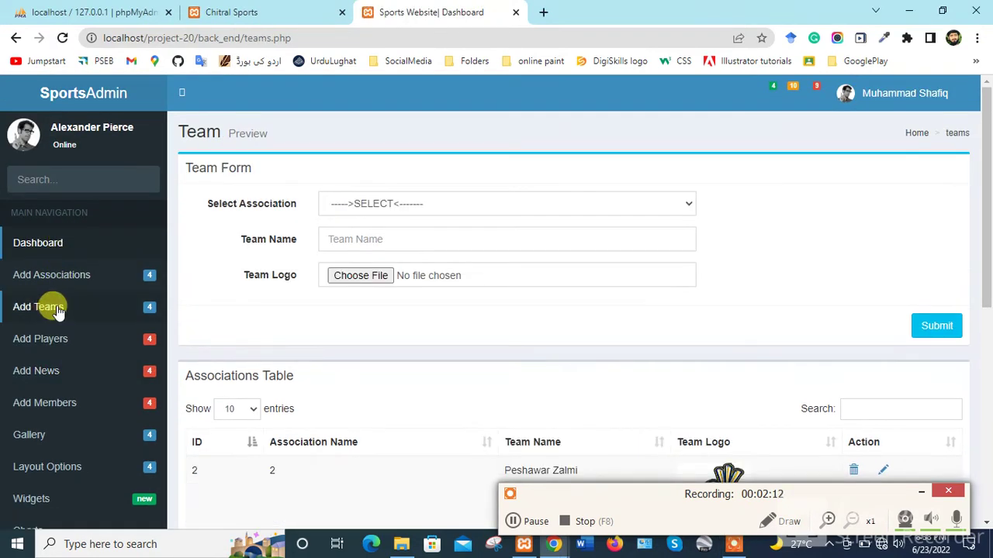
click(363, 203)
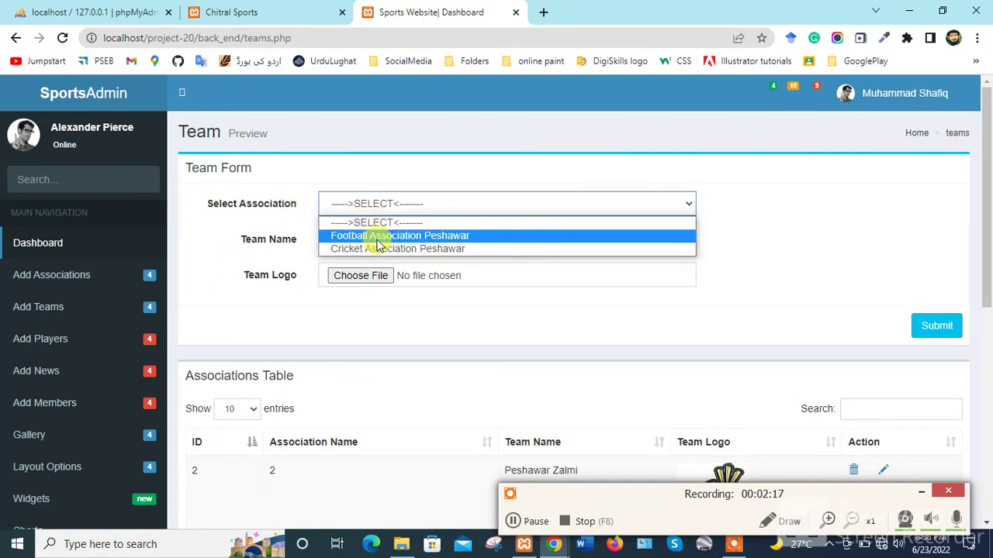
click(255, 211)
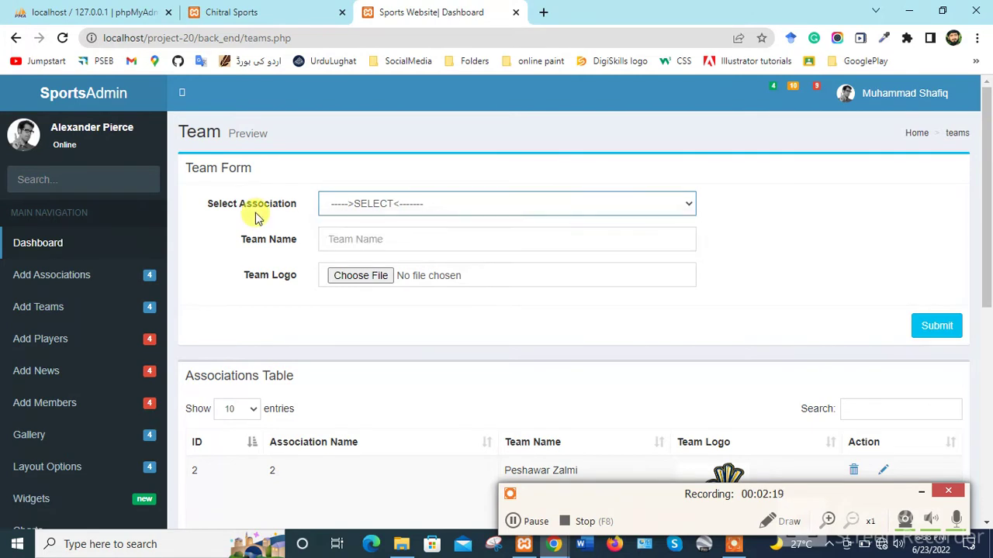
click(54, 280)
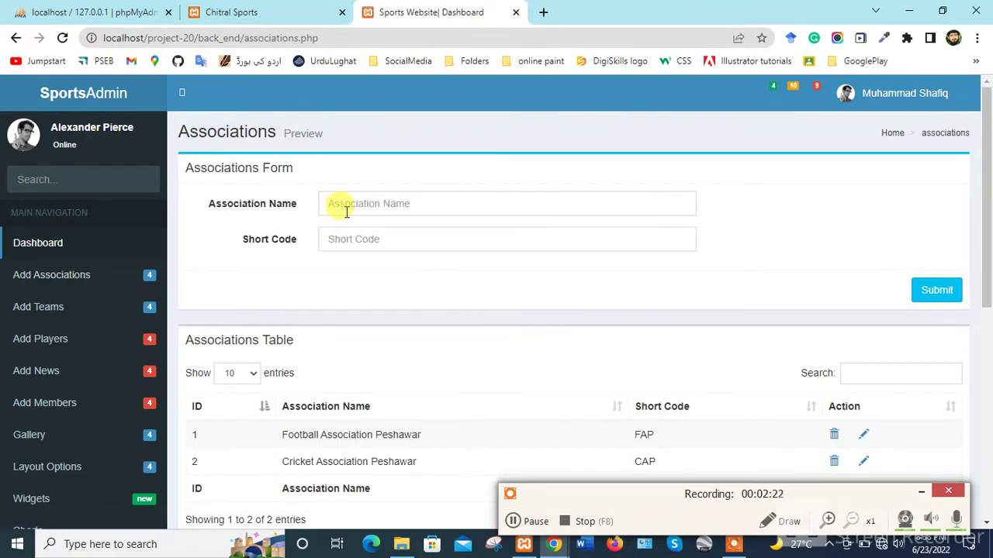
click(55, 307)
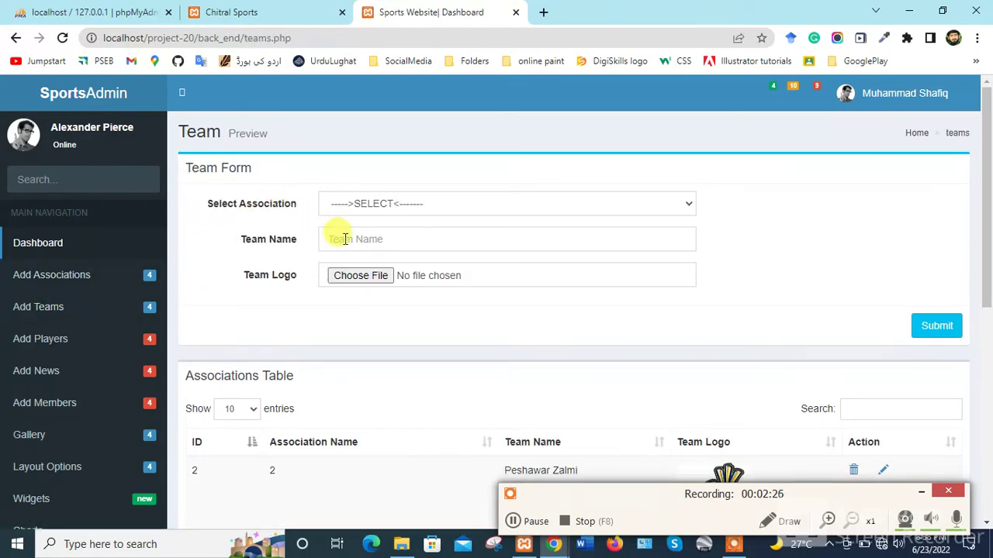
click(353, 244)
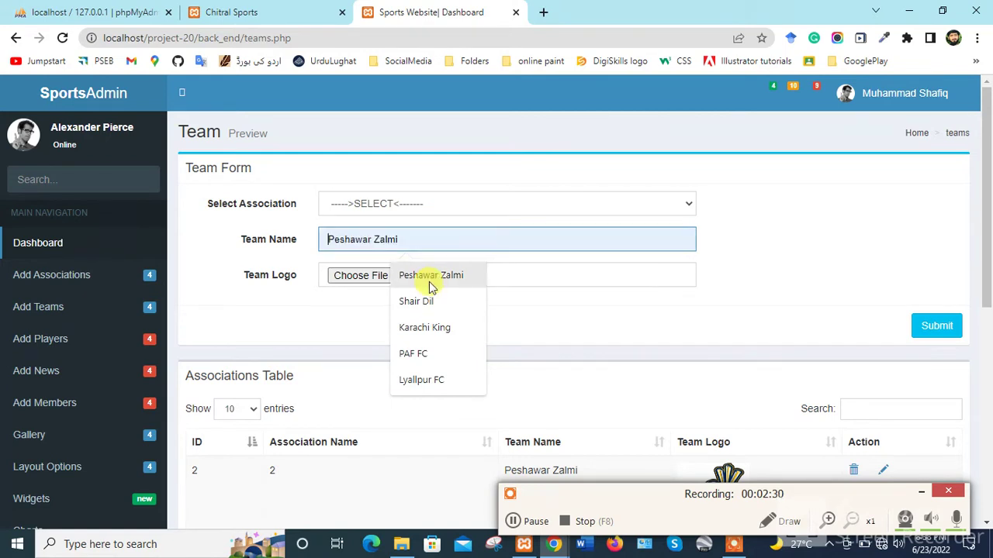
click(266, 258)
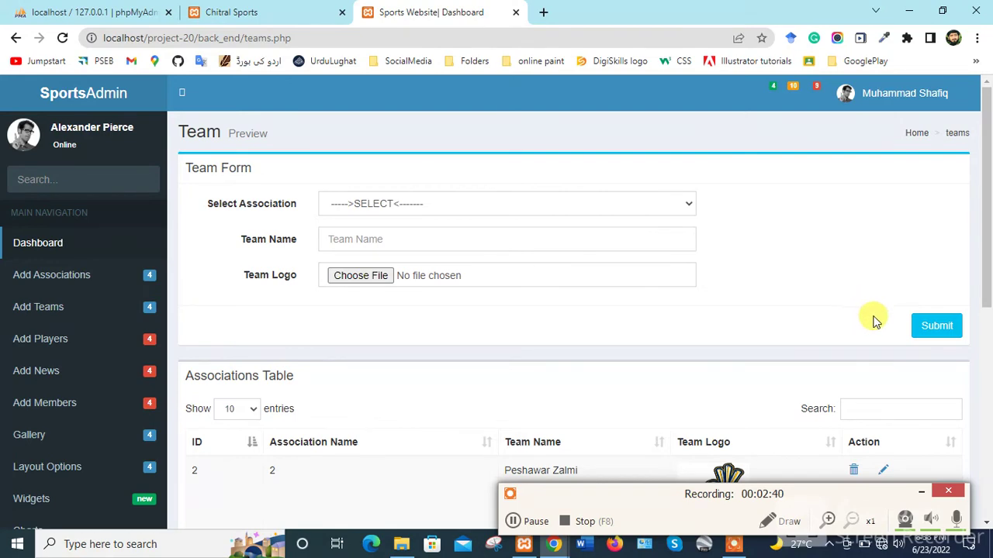
scroll(877, 321, down, 2)
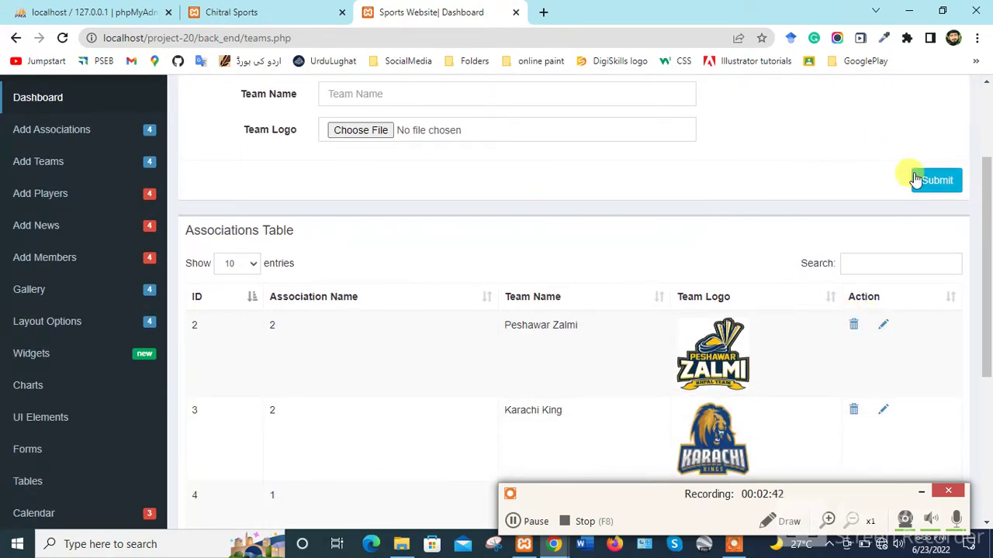
scroll(781, 236, down, 2)
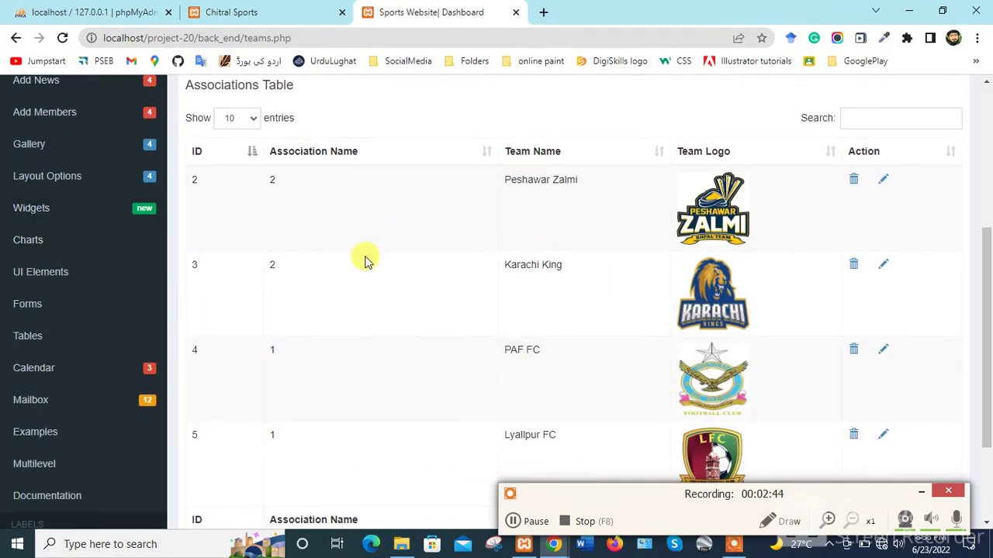
scroll(748, 371, down, 2)
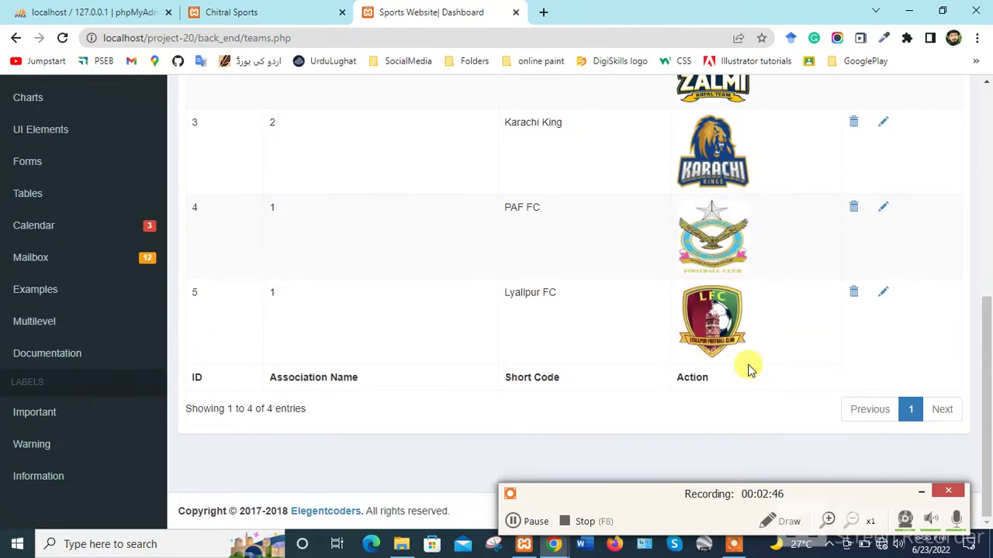
scroll(505, 328, up, 2)
scroll(382, 285, down, 1)
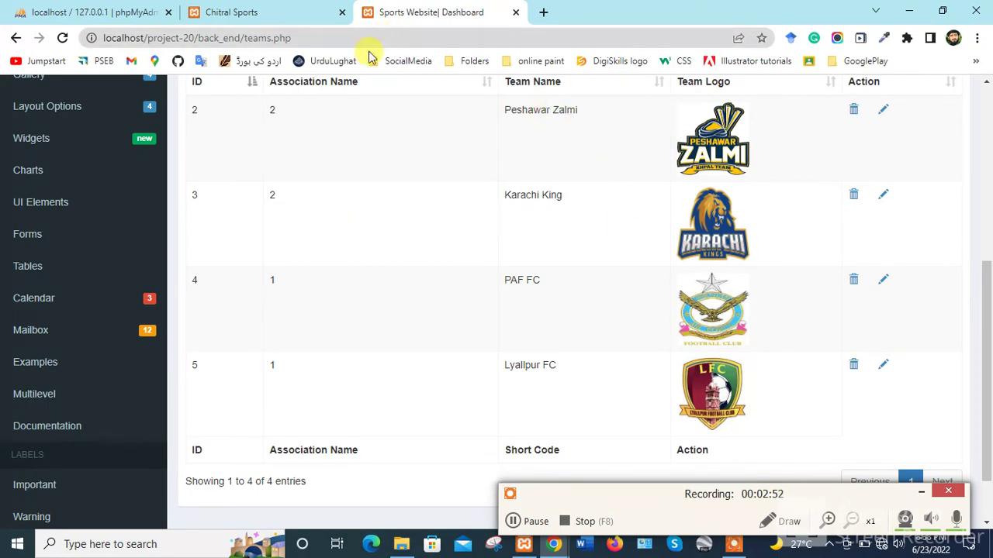
scroll(350, 93, up, 3)
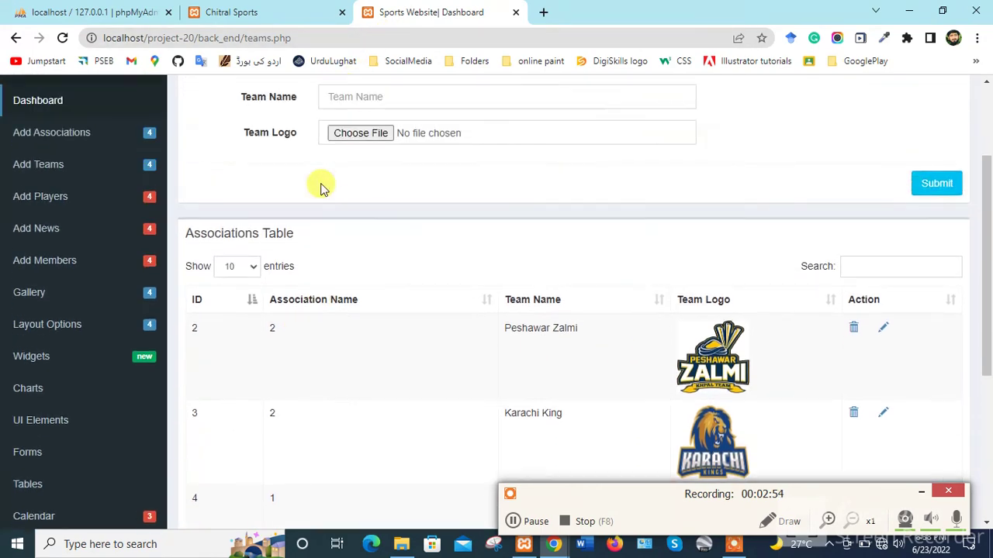
click(514, 523)
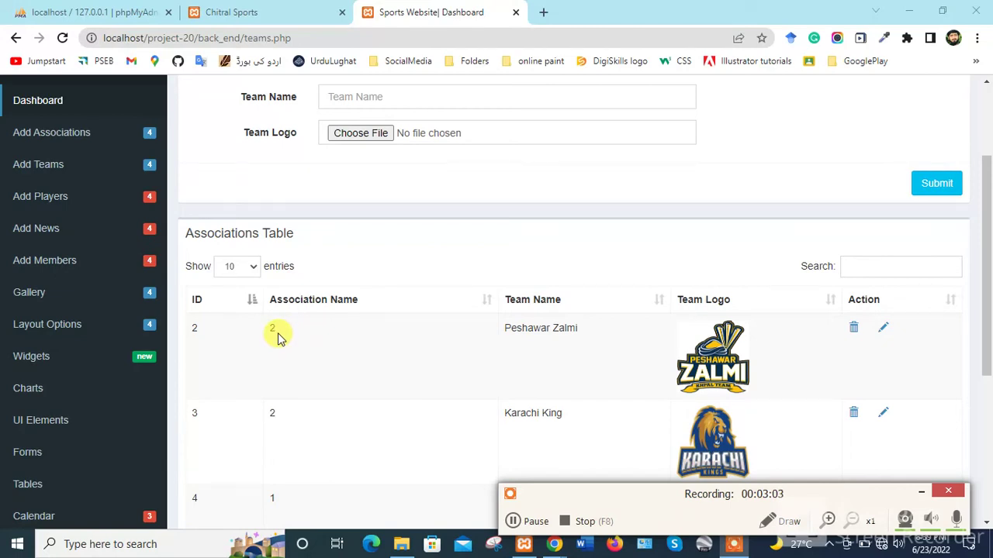
scroll(279, 337, up, 1)
Step: Browse the Associations and Teams pages, opening and closing the Select Association dropdown unchanged
click(95, 212)
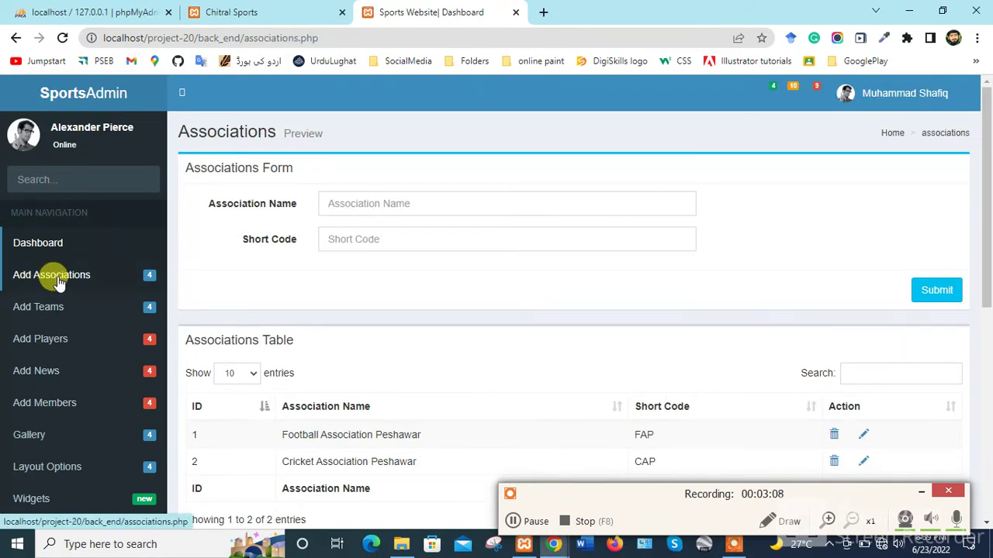
scroll(310, 255, down, 1)
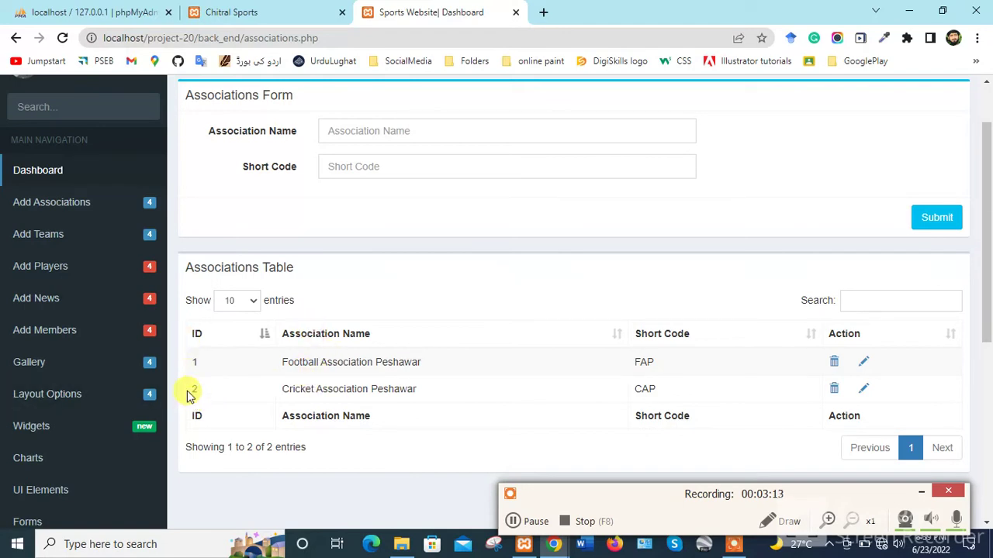
click(67, 235)
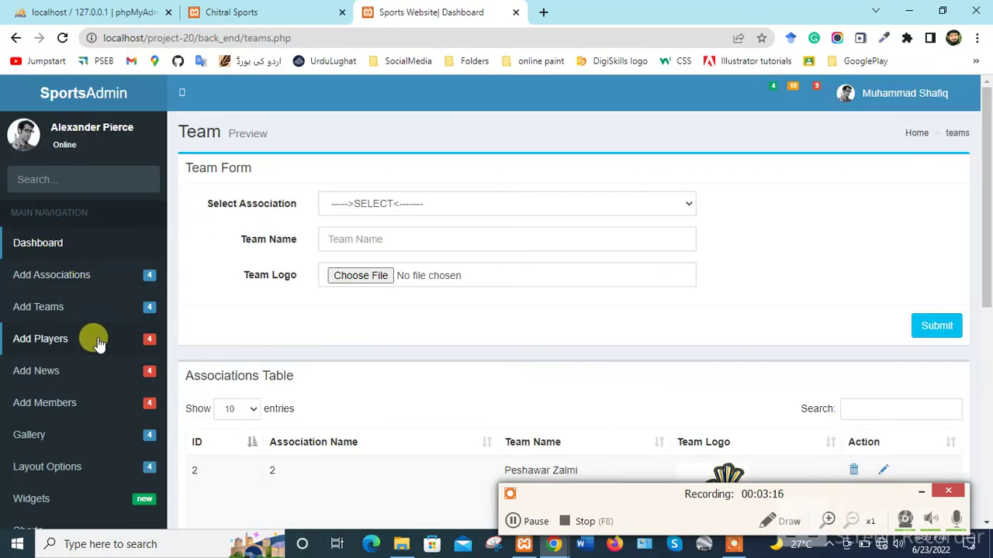
scroll(410, 271, down, 3)
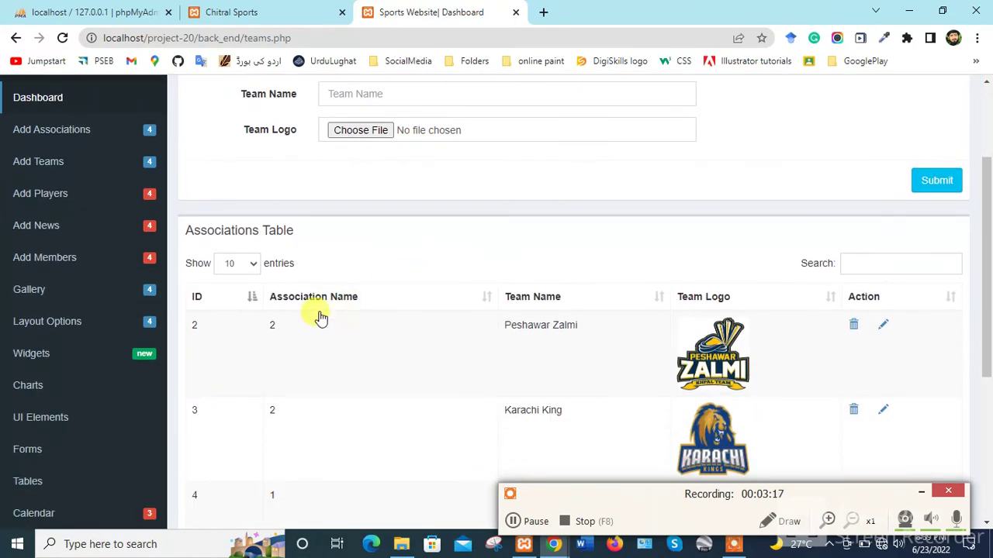
scroll(288, 307, up, 2)
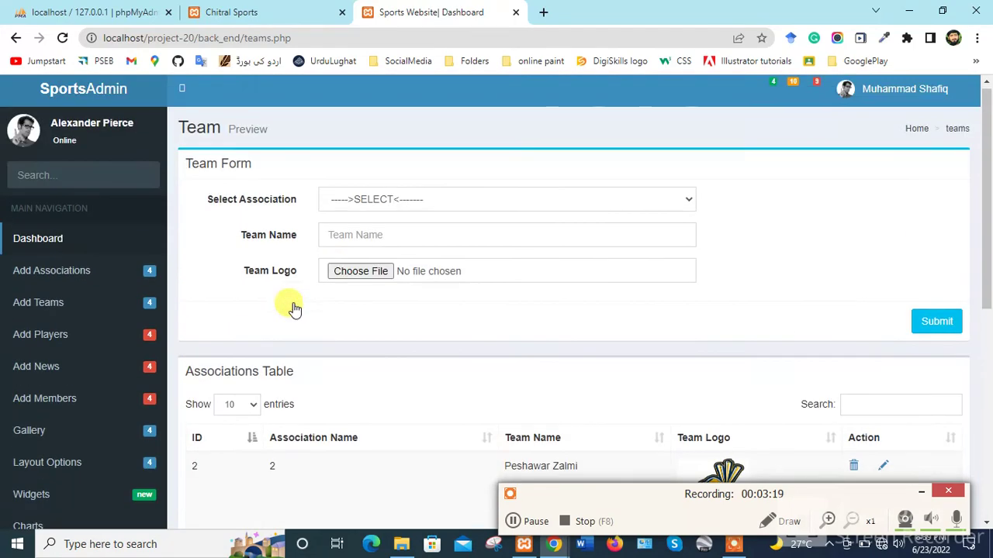
click(432, 204)
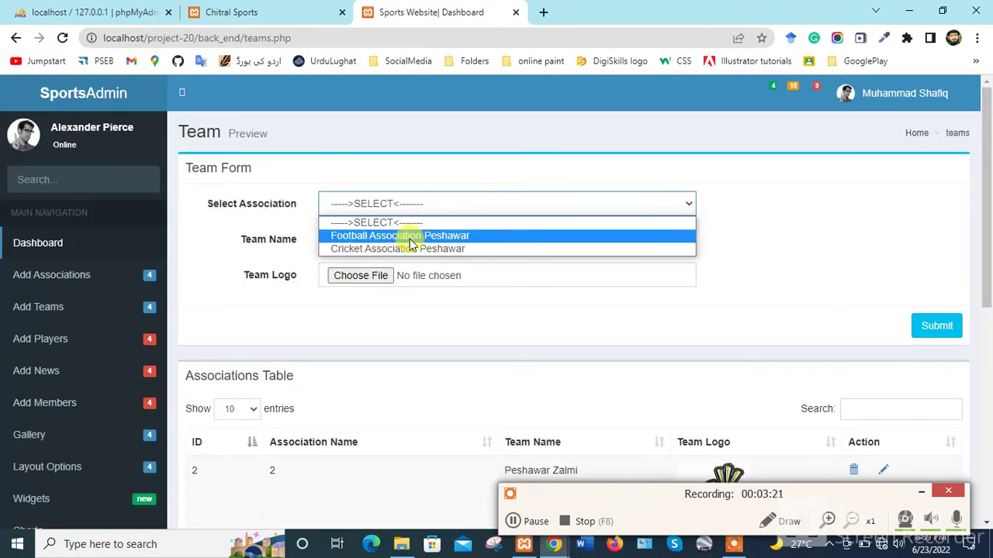
scroll(280, 481, down, 1)
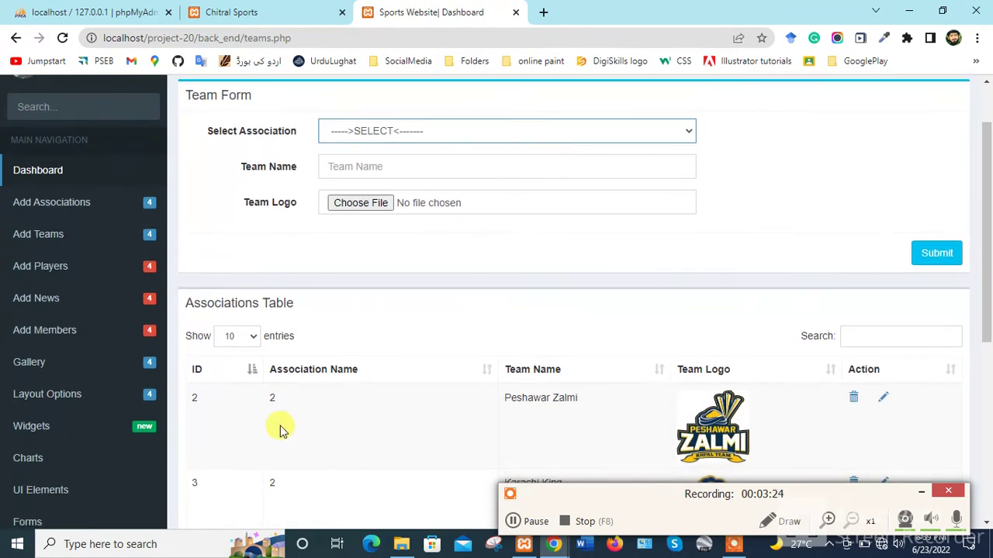
click(435, 132)
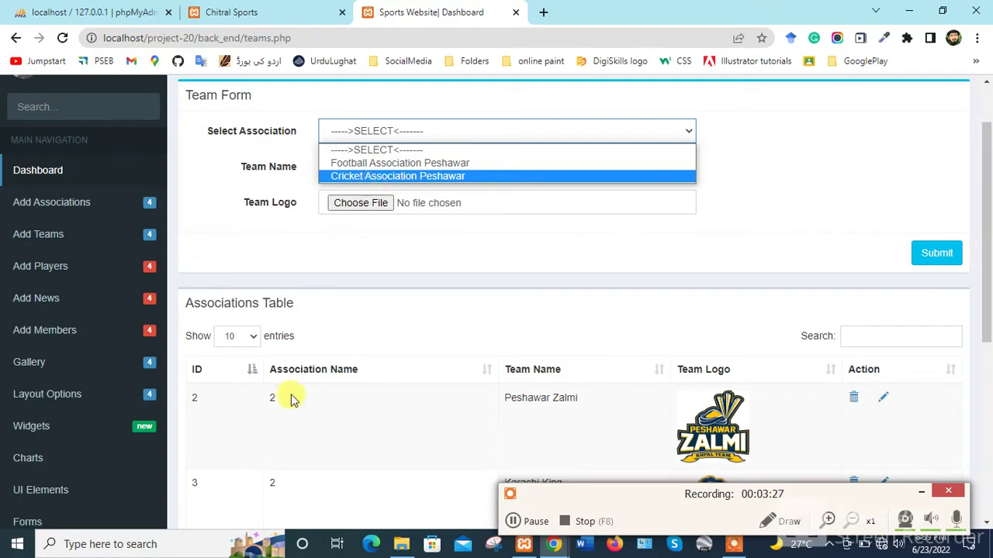
click(279, 403)
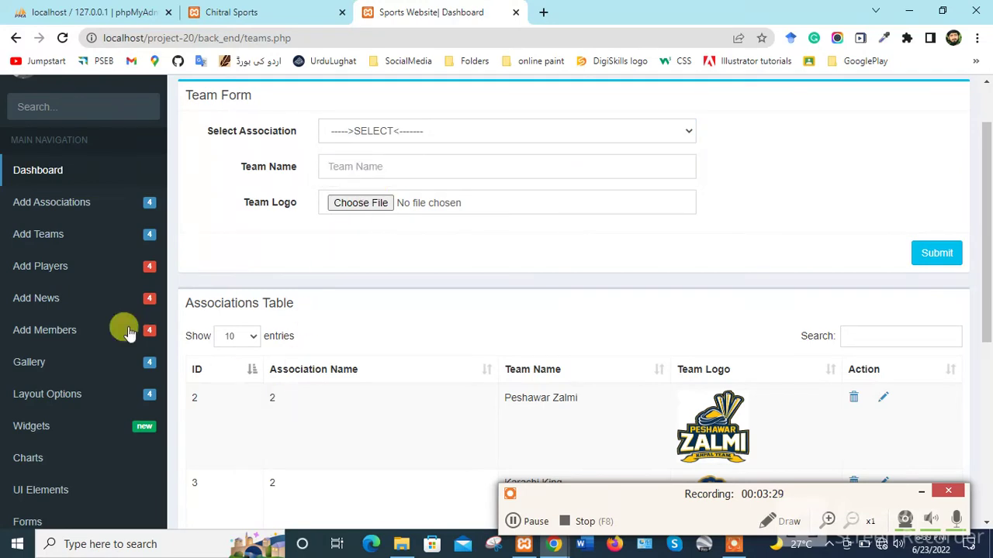
Step: Revisit Associations and Teams, then go to the Add Players form
click(41, 200)
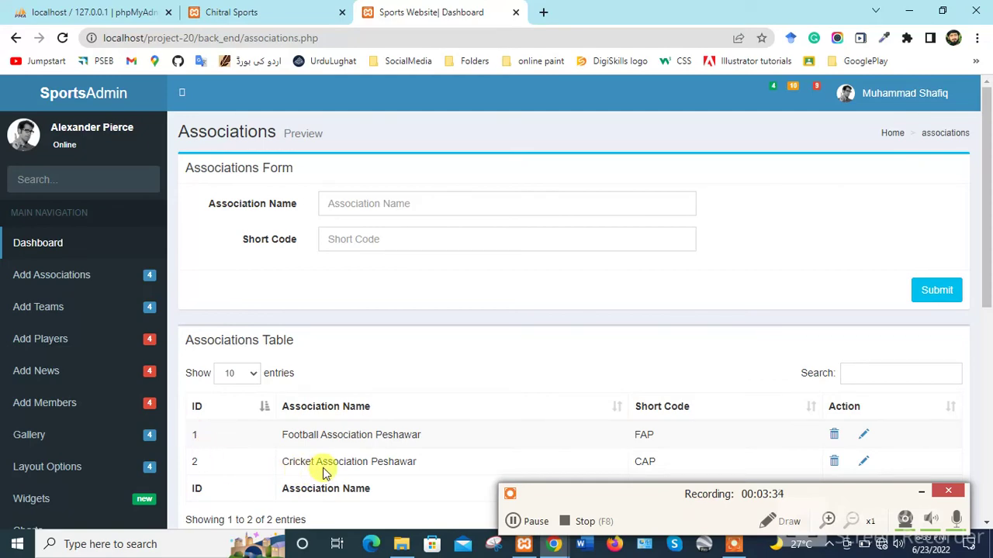
click(47, 307)
scroll(370, 261, down, 1)
scroll(367, 266, down, 2)
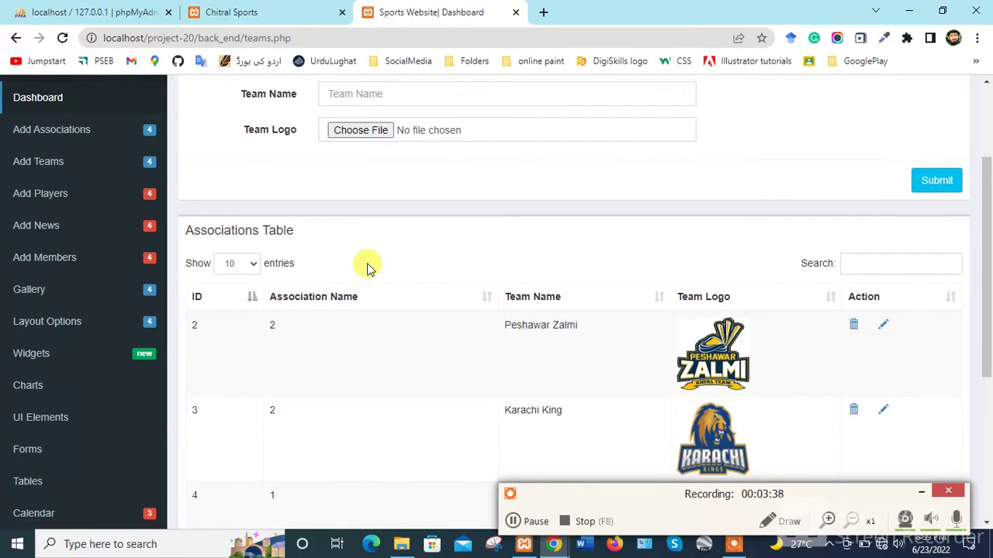
click(511, 522)
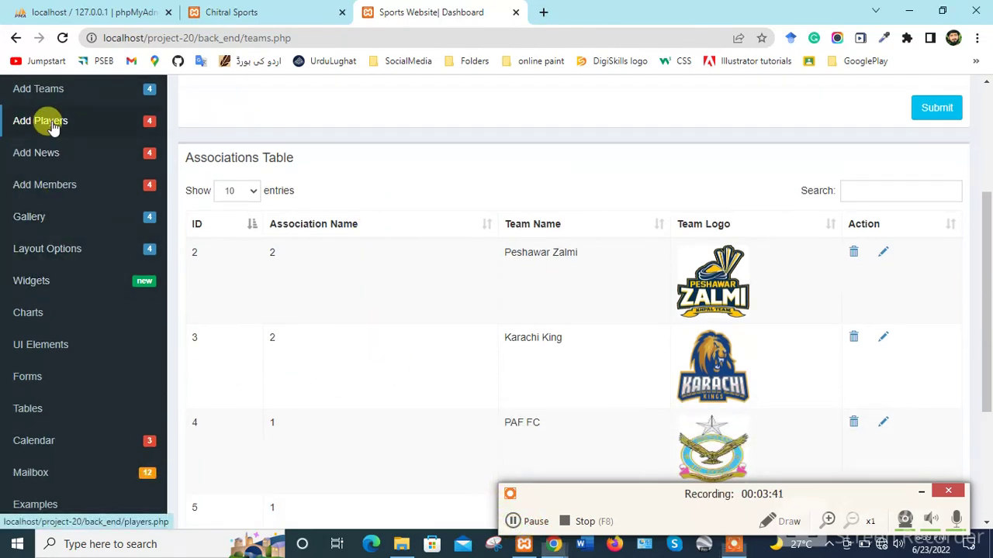
click(43, 122)
click(459, 204)
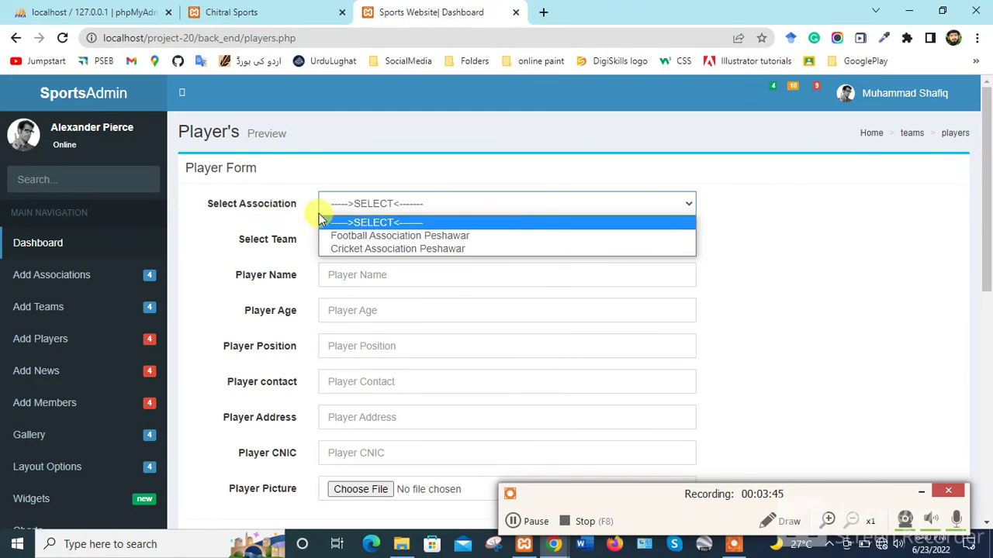
click(266, 233)
click(372, 240)
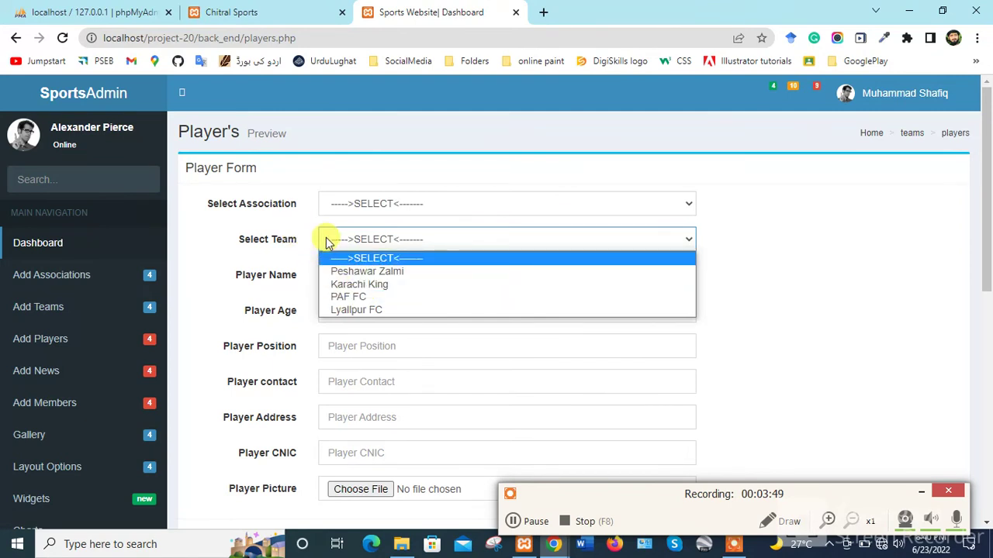
click(284, 236)
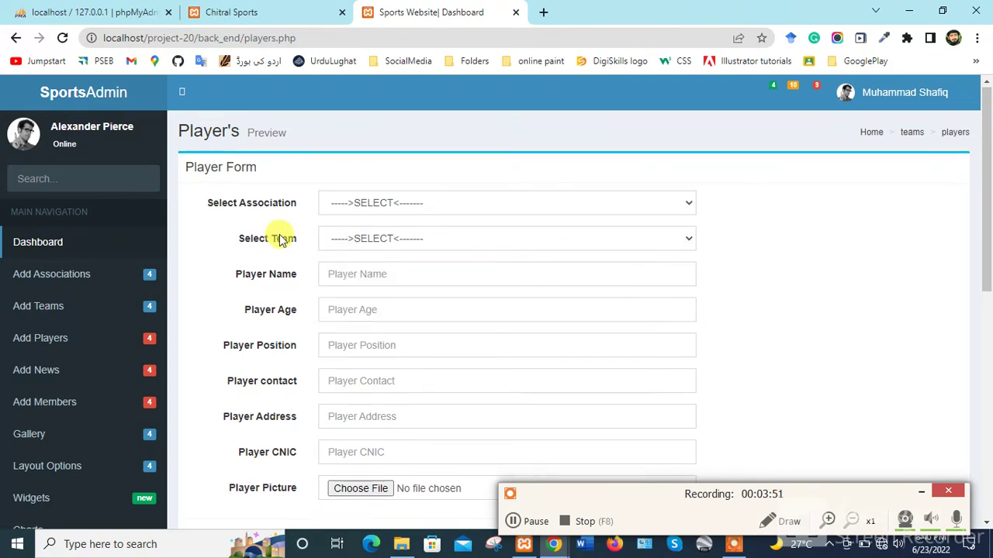
scroll(281, 237, down, 1)
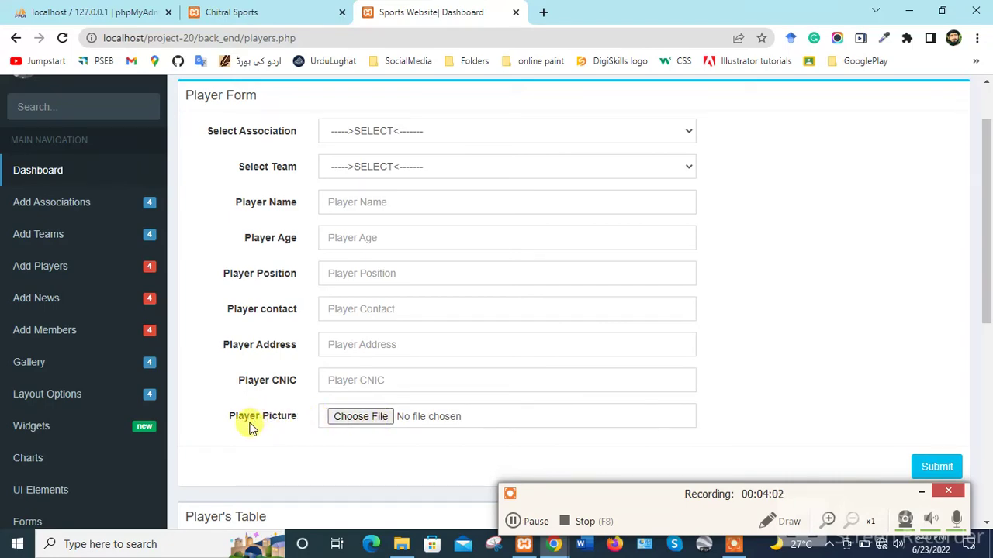
scroll(552, 409, down, 1)
scroll(552, 409, down, 5)
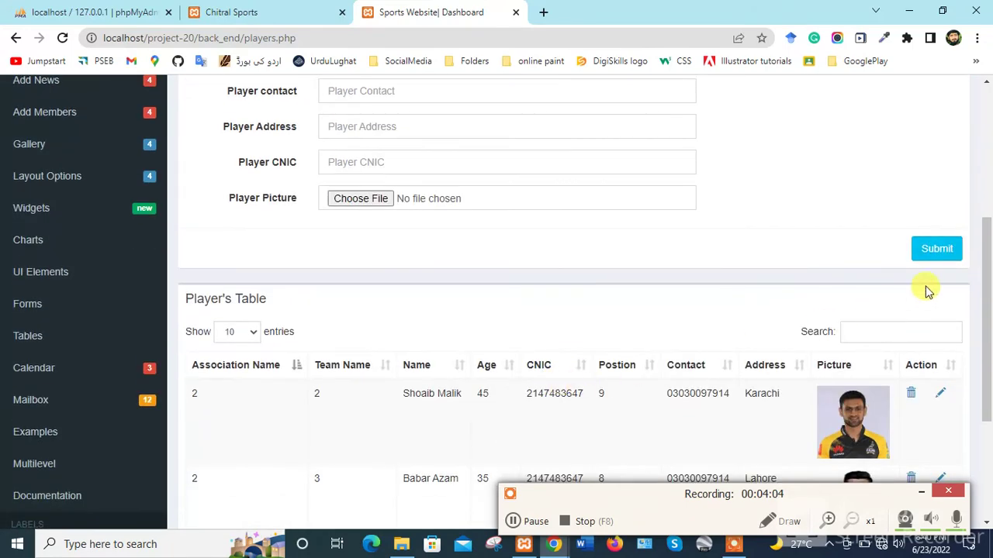
scroll(775, 263, down, 4)
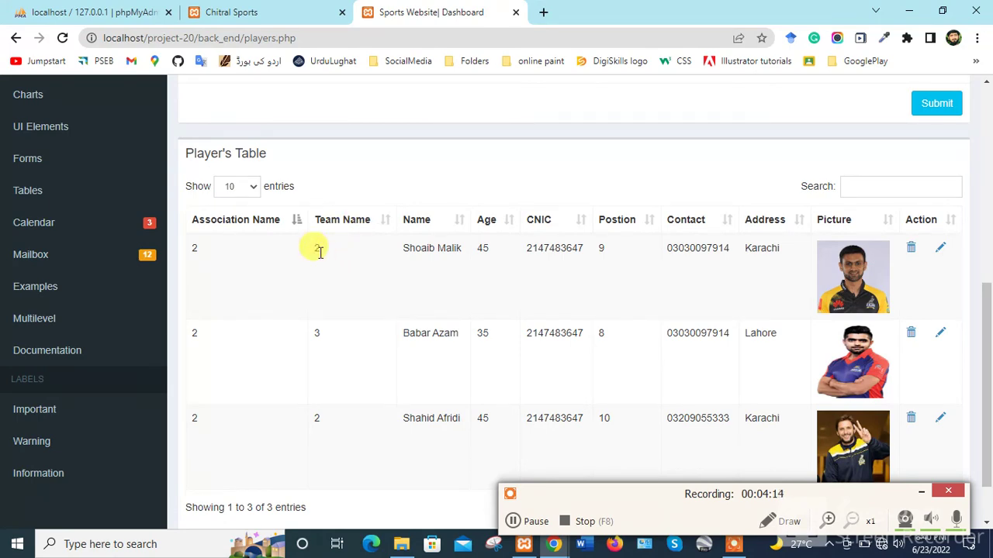
scroll(160, 232, up, 8)
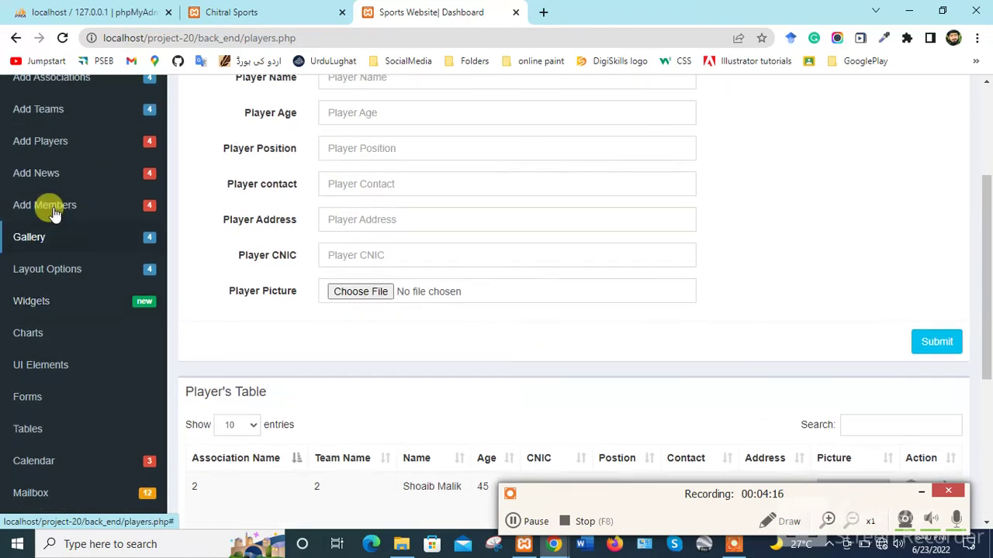
click(48, 307)
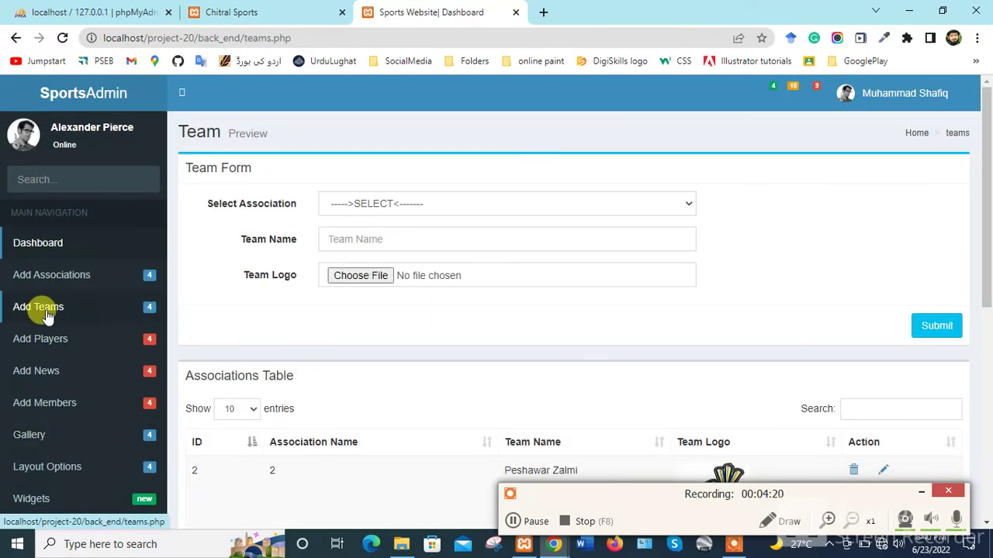
scroll(373, 341, down, 1)
scroll(373, 341, down, 2)
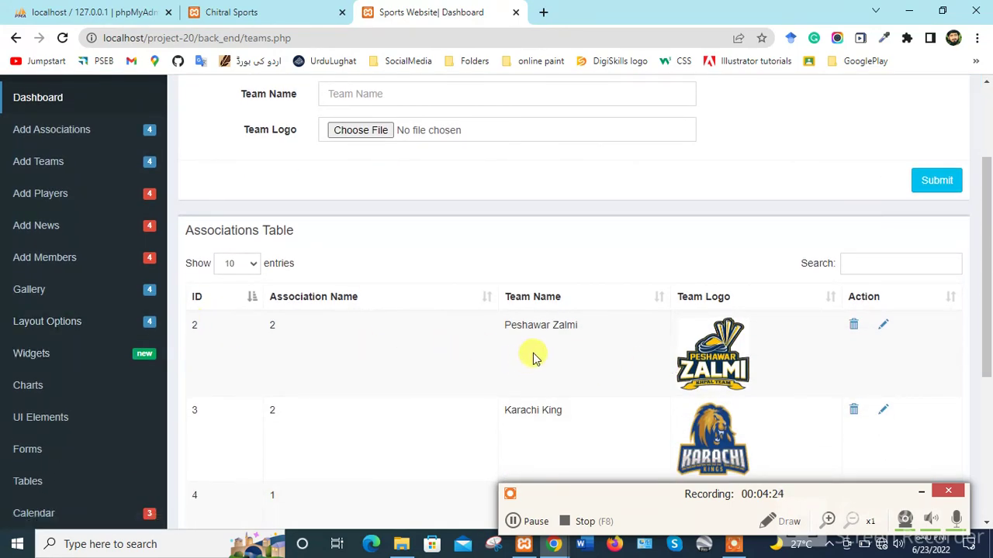
click(47, 193)
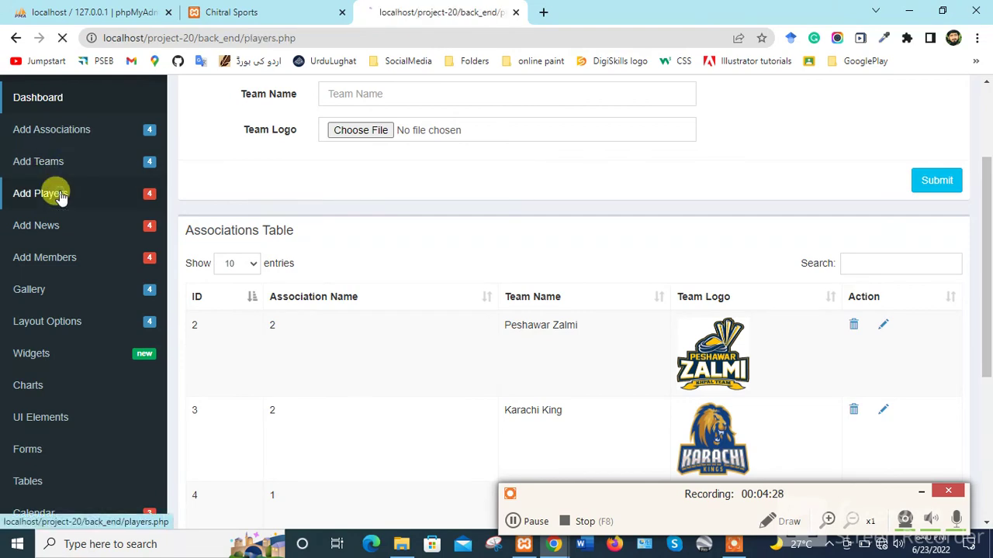
scroll(386, 312, down, 1)
scroll(387, 312, down, 5)
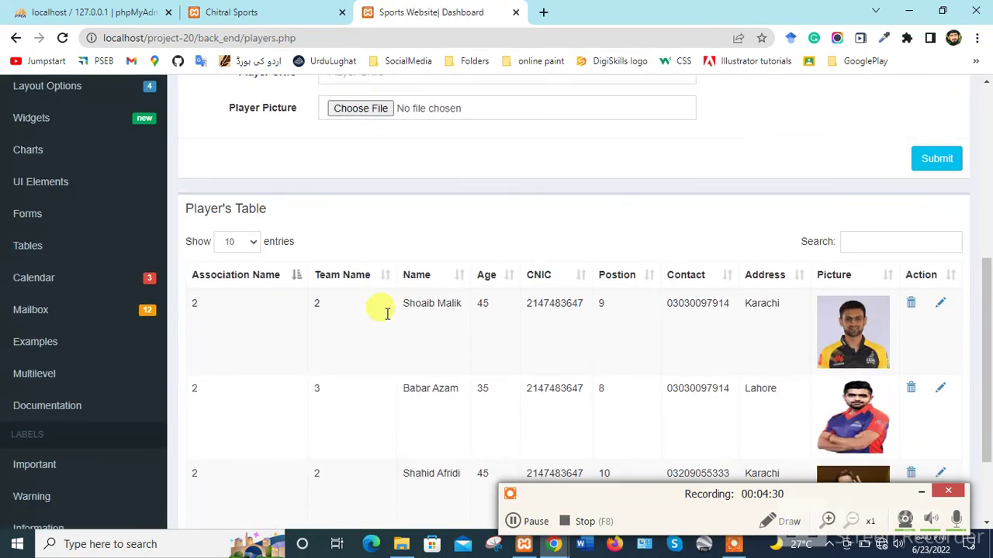